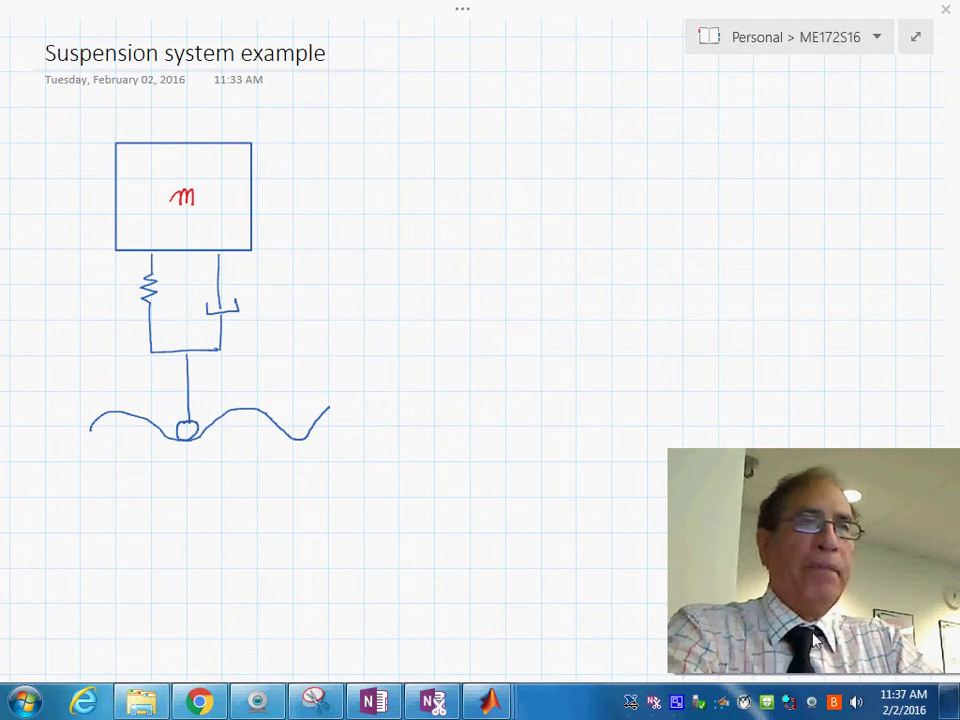
Leave full-page view and select the red pen on the Draw tab.
right_click(773, 581)
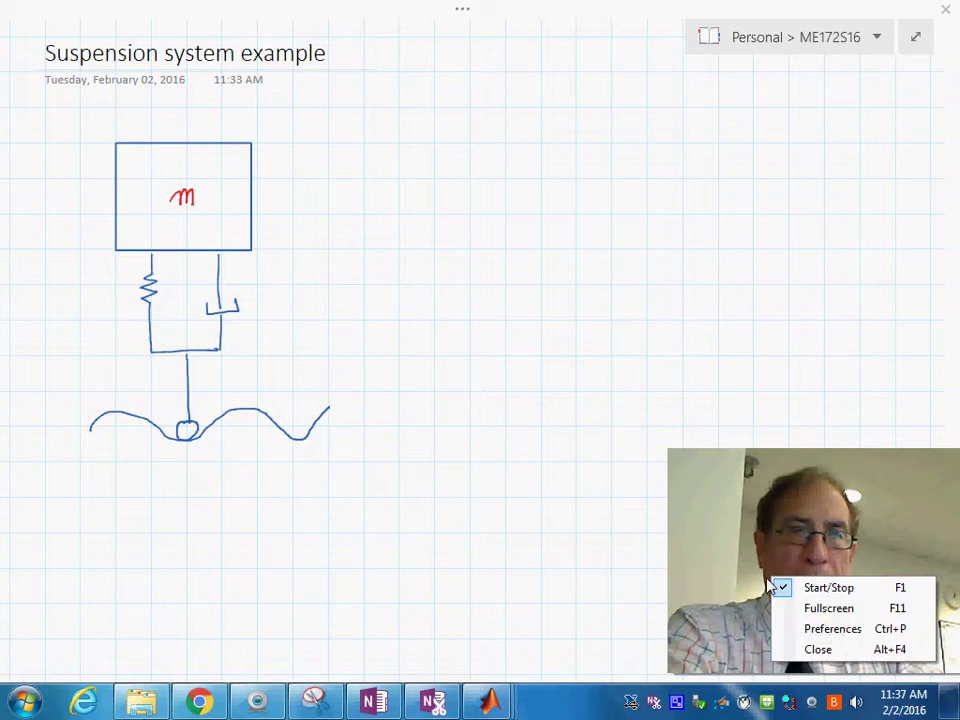
click(818, 650)
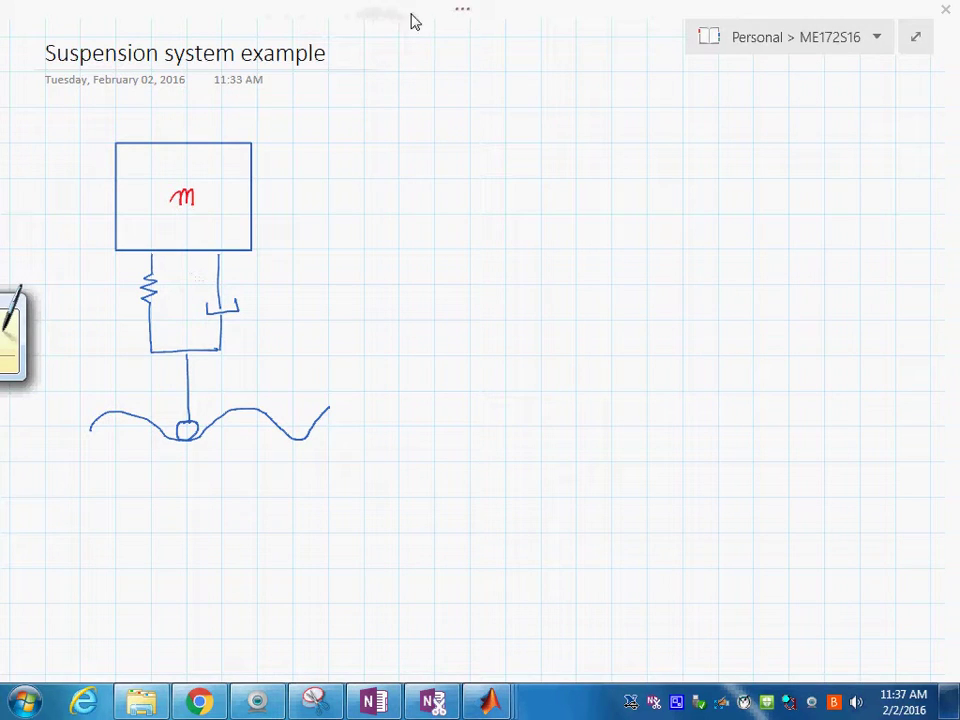
click(463, 13)
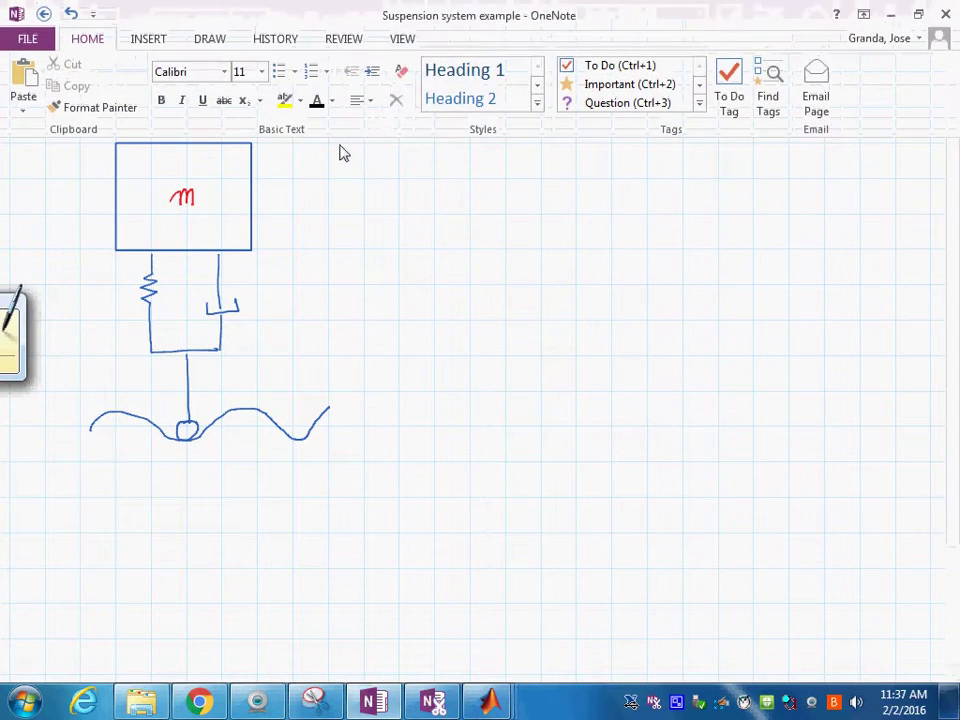
click(401, 39)
click(214, 40)
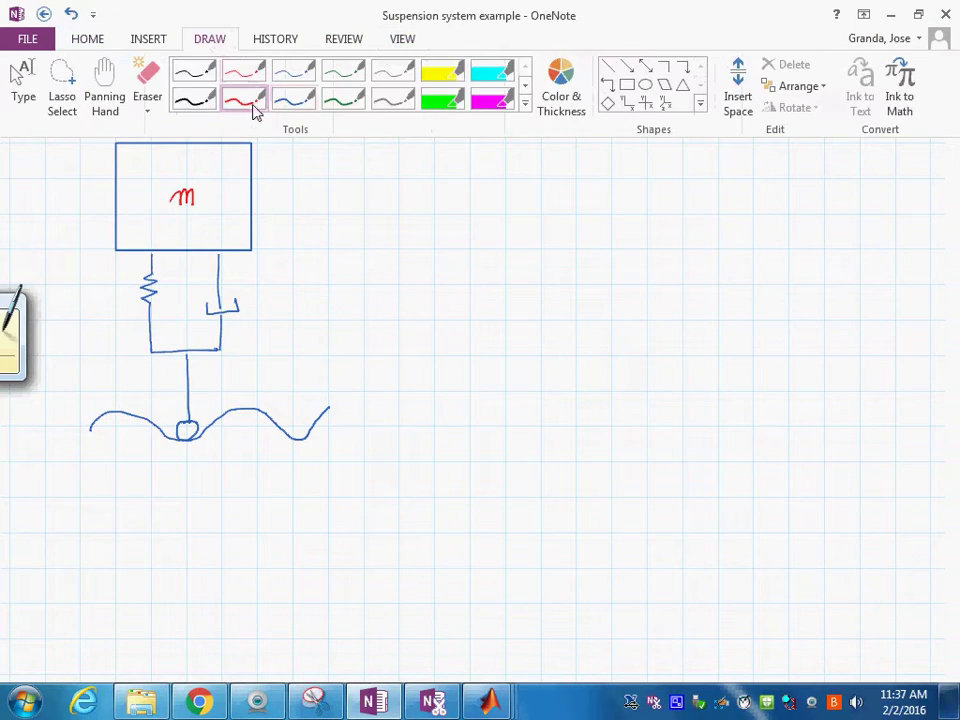
click(243, 100)
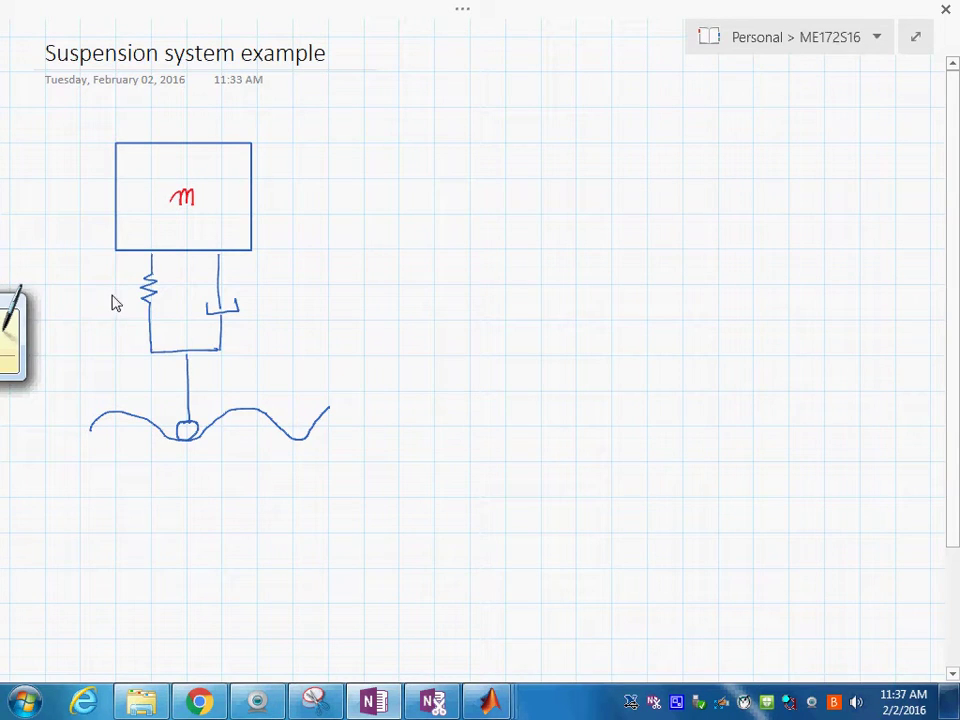
Handwrite the labels k (spring), (mass), b Damper and Ground beside the sketch.
mouse_move(111, 283)
mouse_down()
mouse_move(110, 305)
mouse_move(122, 316)
mouse_up()
mouse_move(156, 213)
mouse_down()
mouse_move(153, 240)
mouse_move(178, 223)
mouse_move(185, 236)
mouse_move(214, 221)
mouse_move(213, 236)
mouse_up()
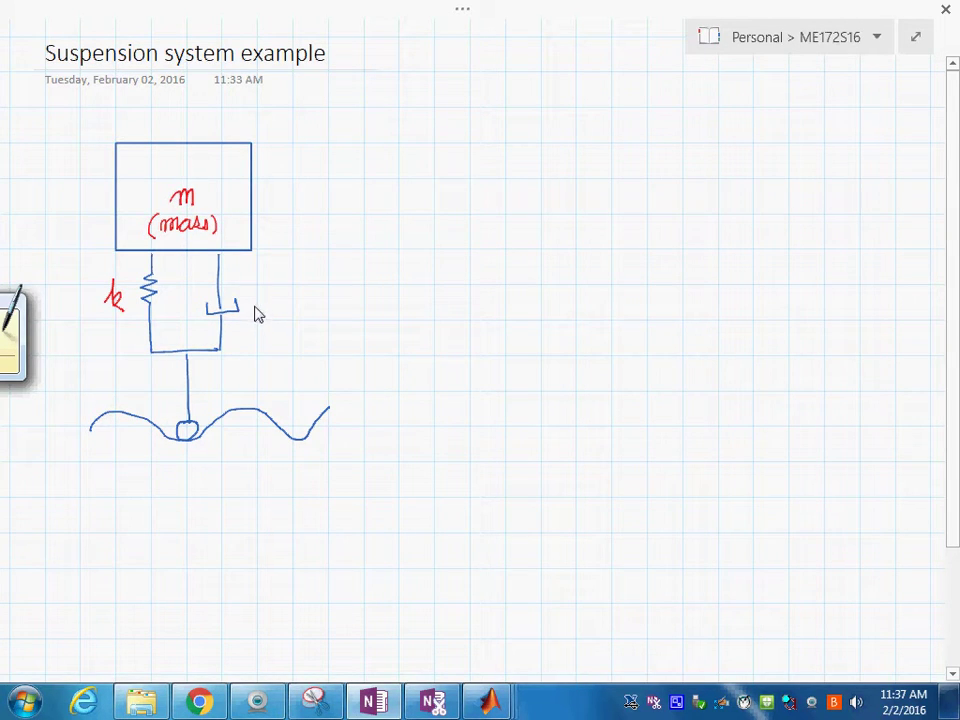
mouse_move(257, 297)
mouse_down()
mouse_move(283, 318)
mouse_move(288, 302)
mouse_move(297, 315)
mouse_move(311, 305)
mouse_move(308, 316)
mouse_move(323, 308)
mouse_move(335, 316)
mouse_move(350, 303)
mouse_move(348, 321)
mouse_move(380, 306)
mouse_up()
drag(382, 294, 386, 322)
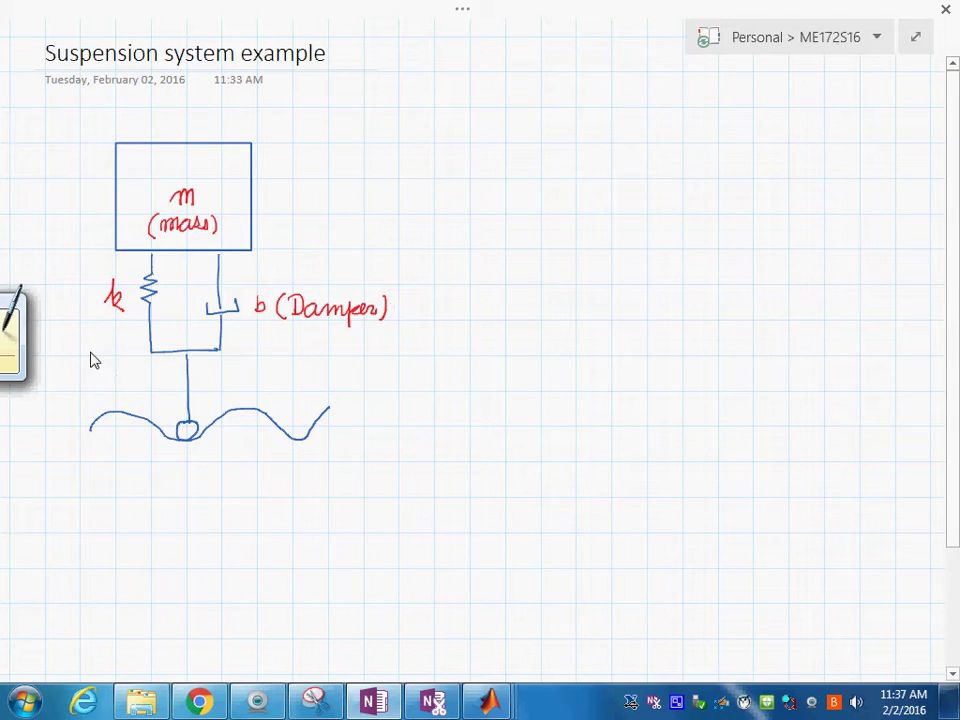
mouse_move(56, 326)
mouse_down()
mouse_move(51, 342)
mouse_move(118, 349)
mouse_move(129, 339)
mouse_move(127, 350)
mouse_up()
mouse_move(242, 480)
mouse_down()
mouse_move(244, 508)
mouse_move(256, 491)
mouse_move(317, 497)
mouse_up()
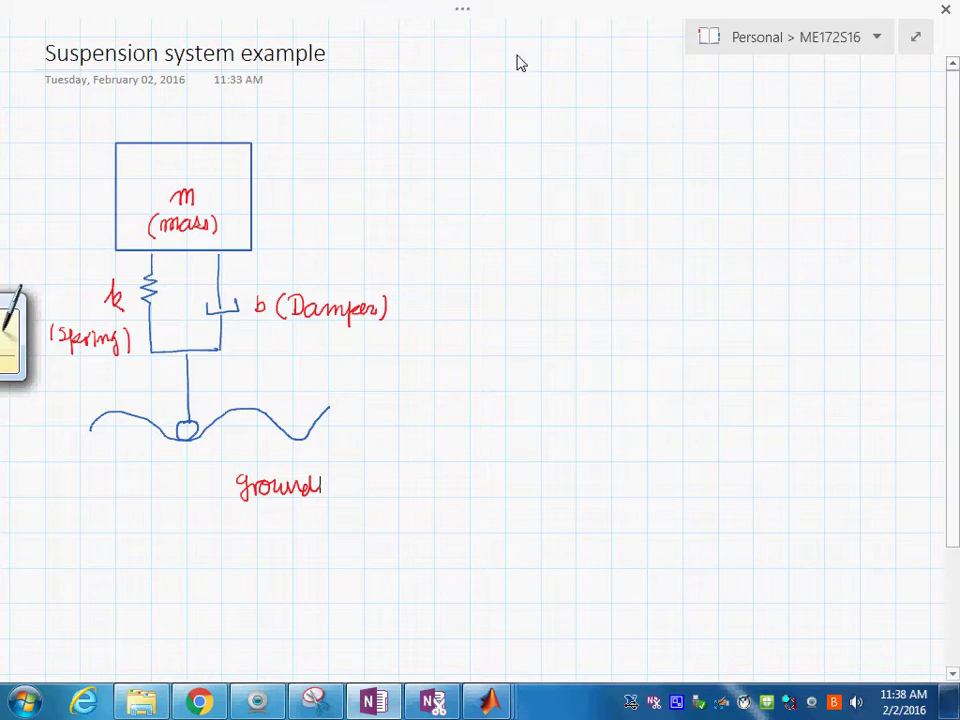
Type '1. Identify the components and their function' at the page's upper right, starting item 2.
click(575, 100)
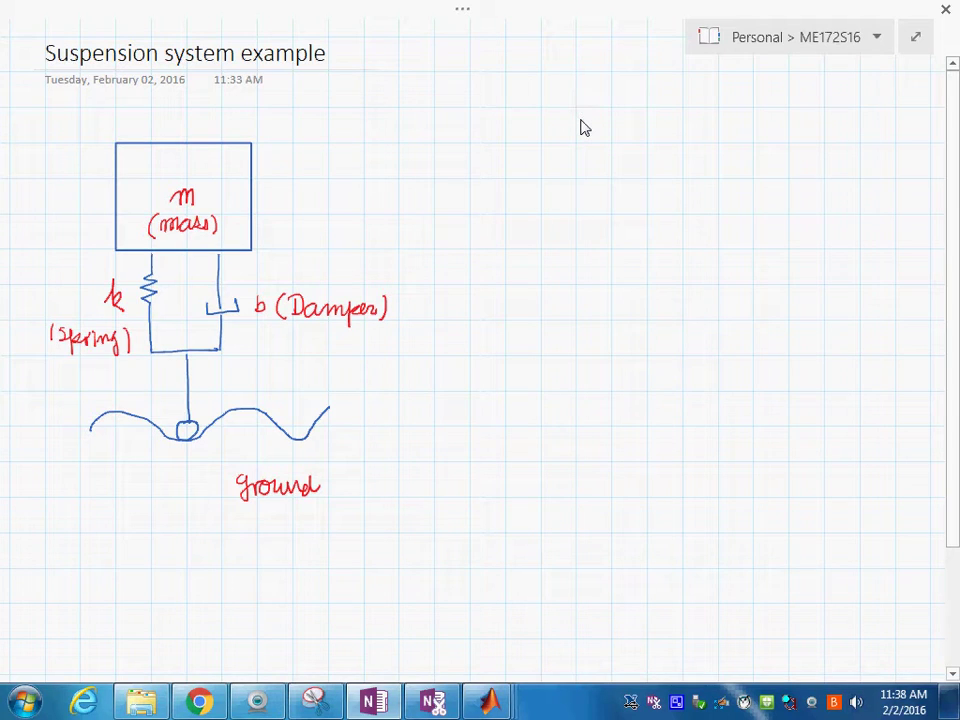
text(1)
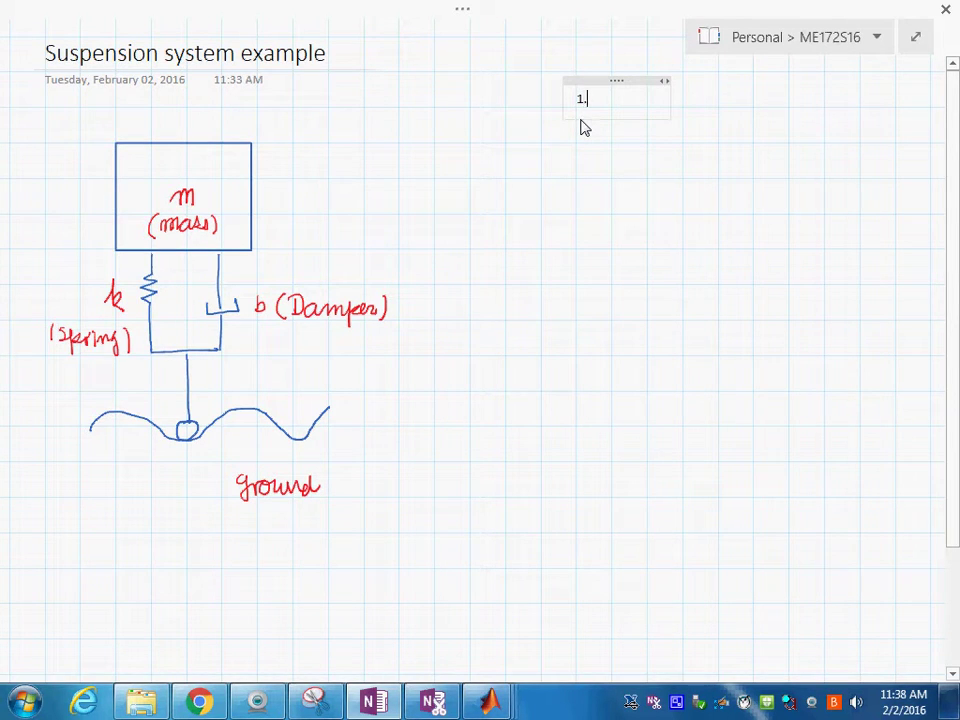
text(. Id)
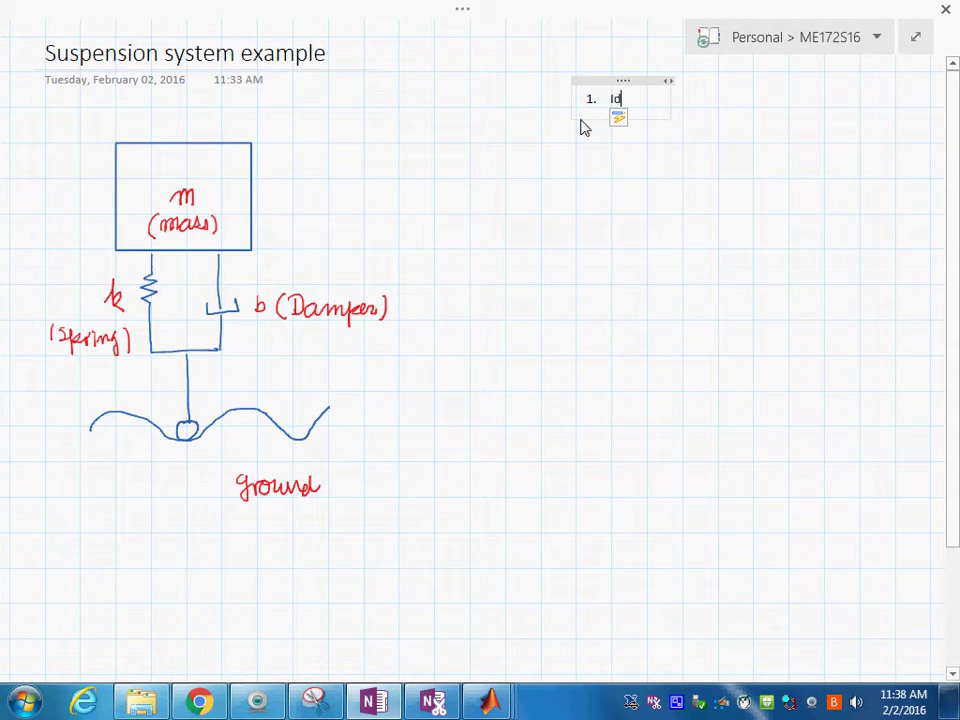
text(entify )
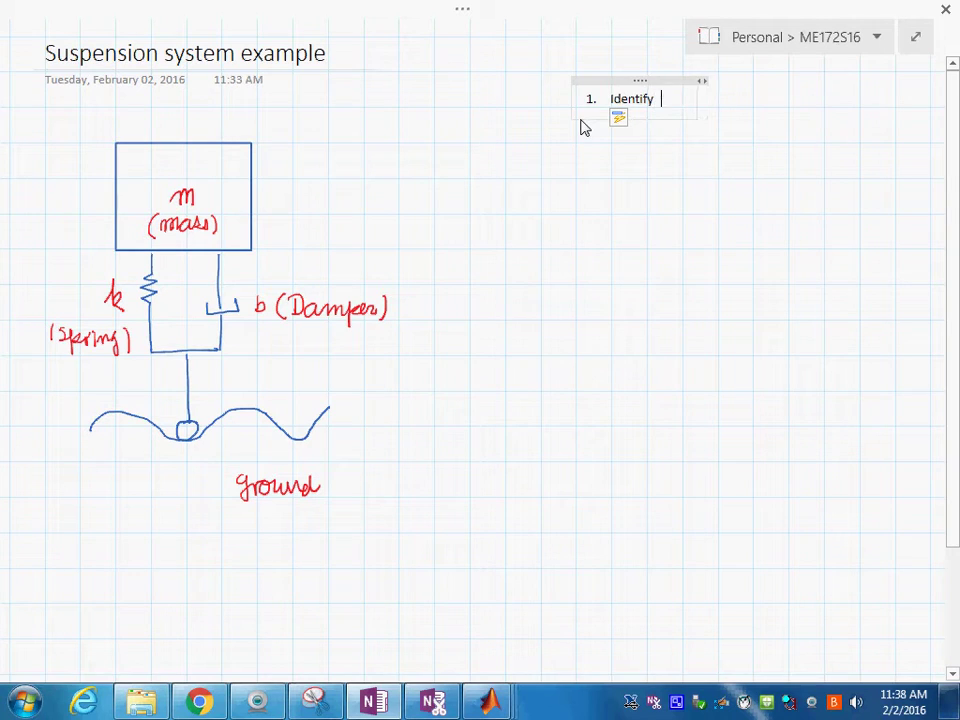
text(the compo)
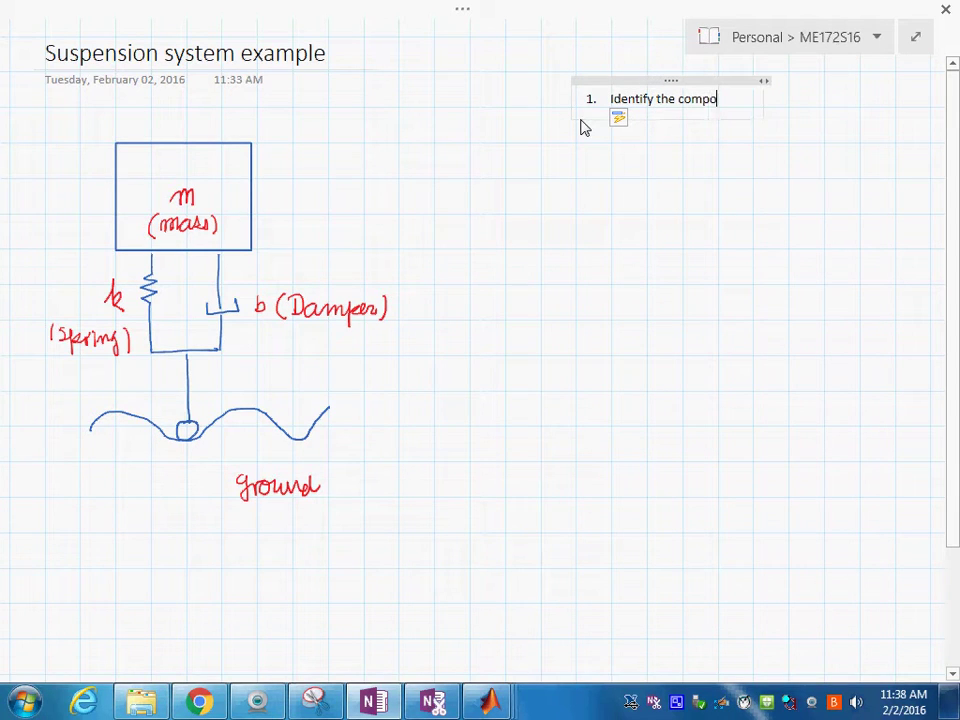
text(nents an)
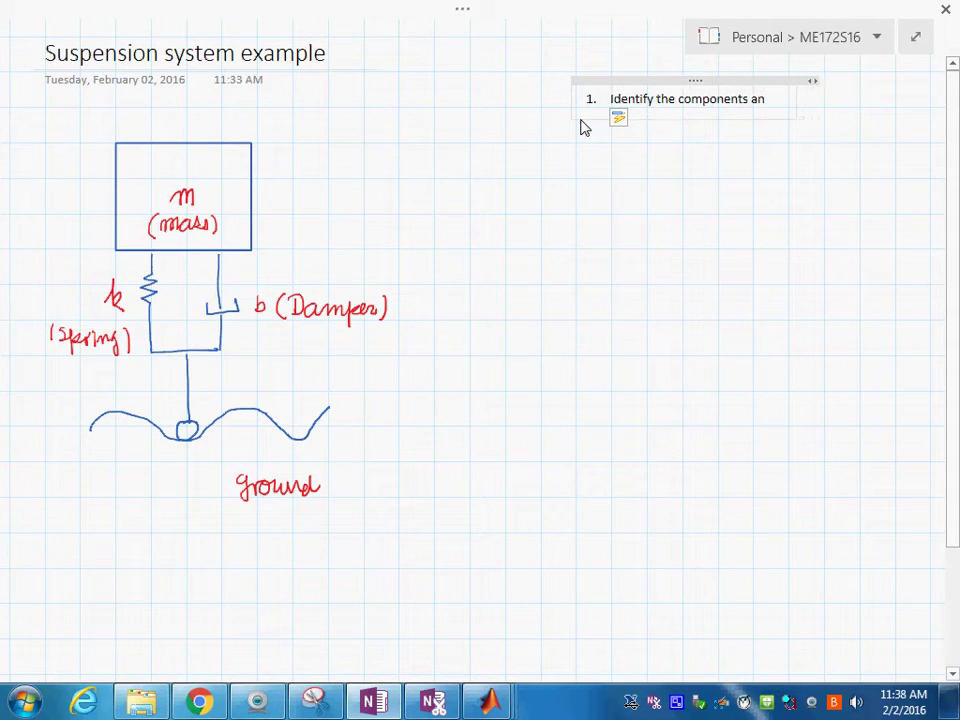
text(d their fu)
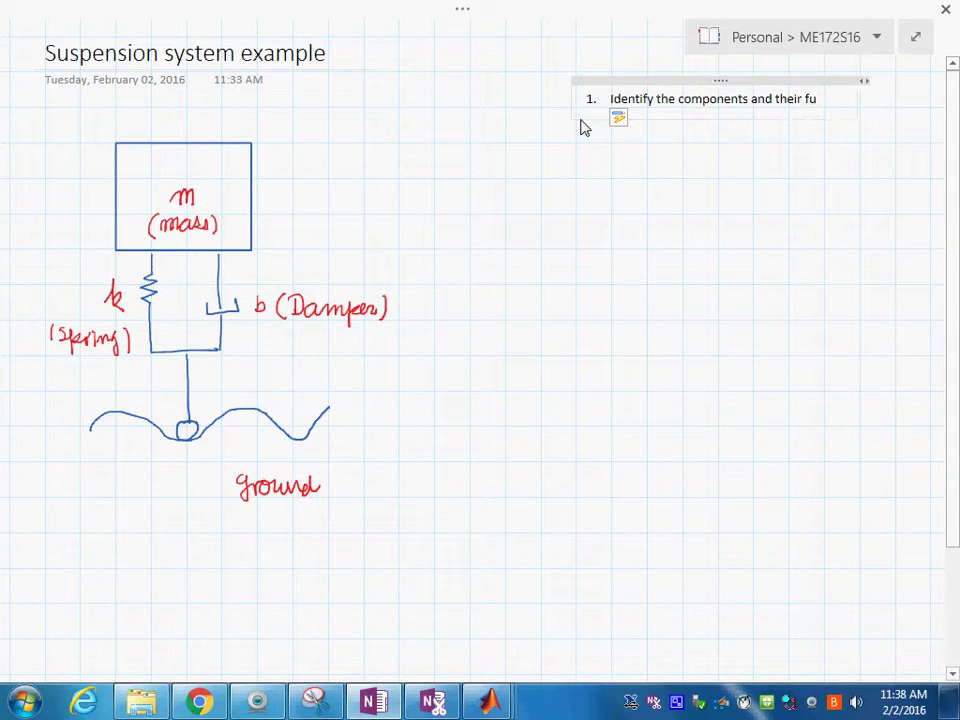
text(nction)
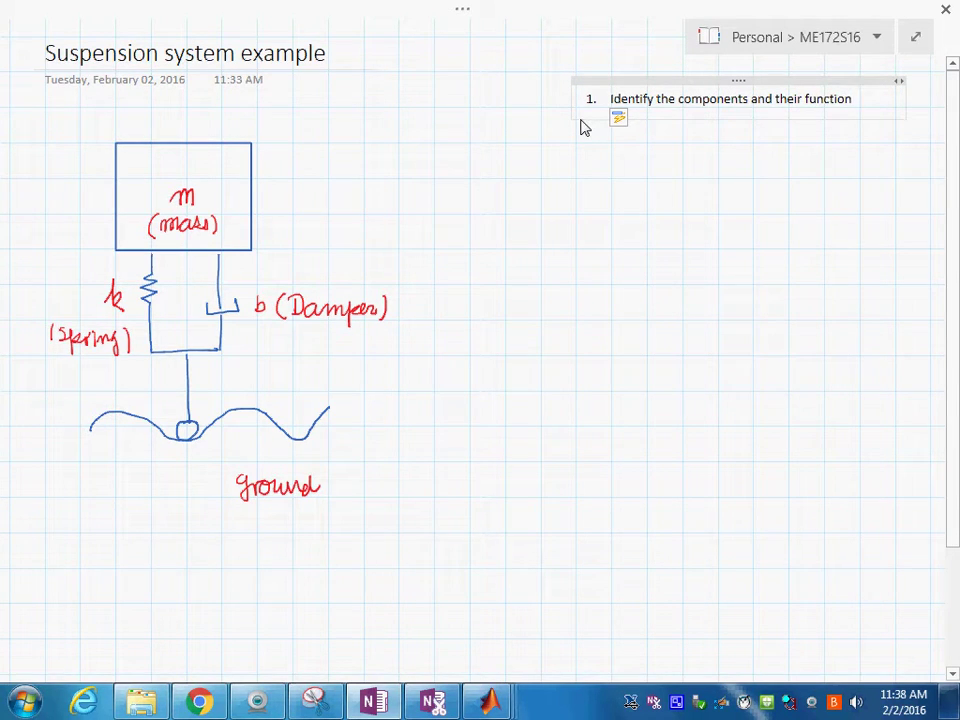
key(Return)
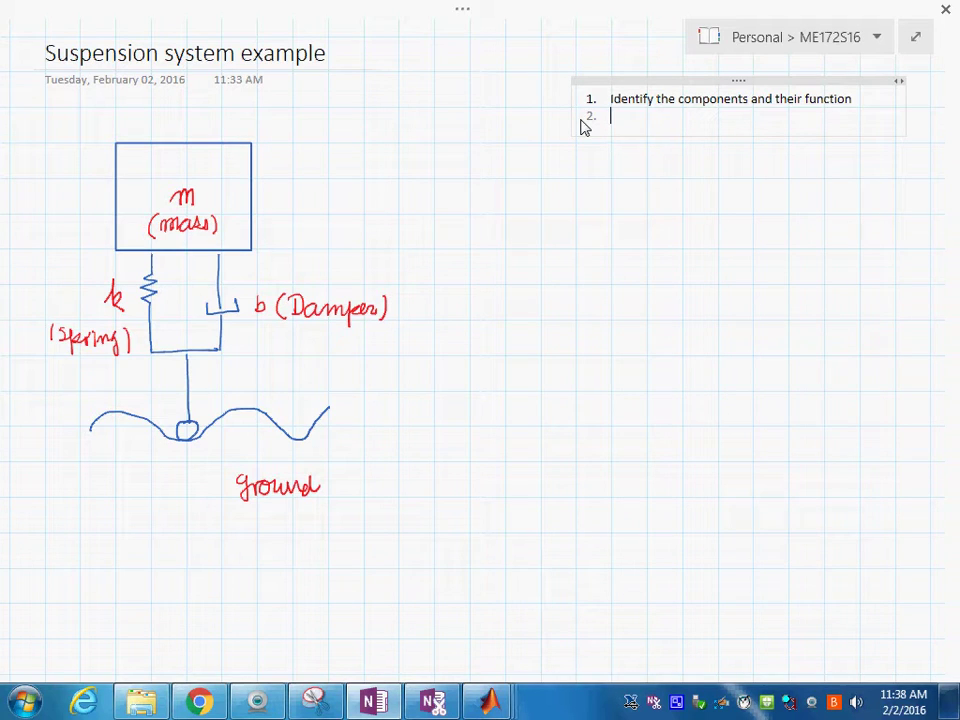
Add 'Make a Free Body Diangram' and 'Draw all forces applied to the mass' as steps 2 and 3.
text(Make a Free Body Diangram)
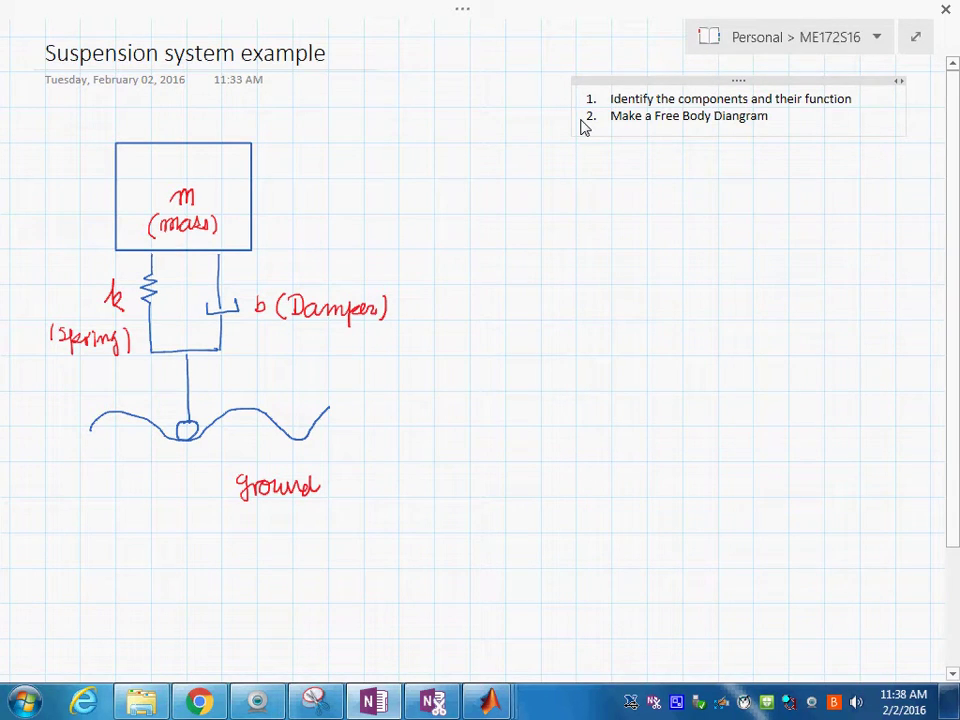
key(Return)
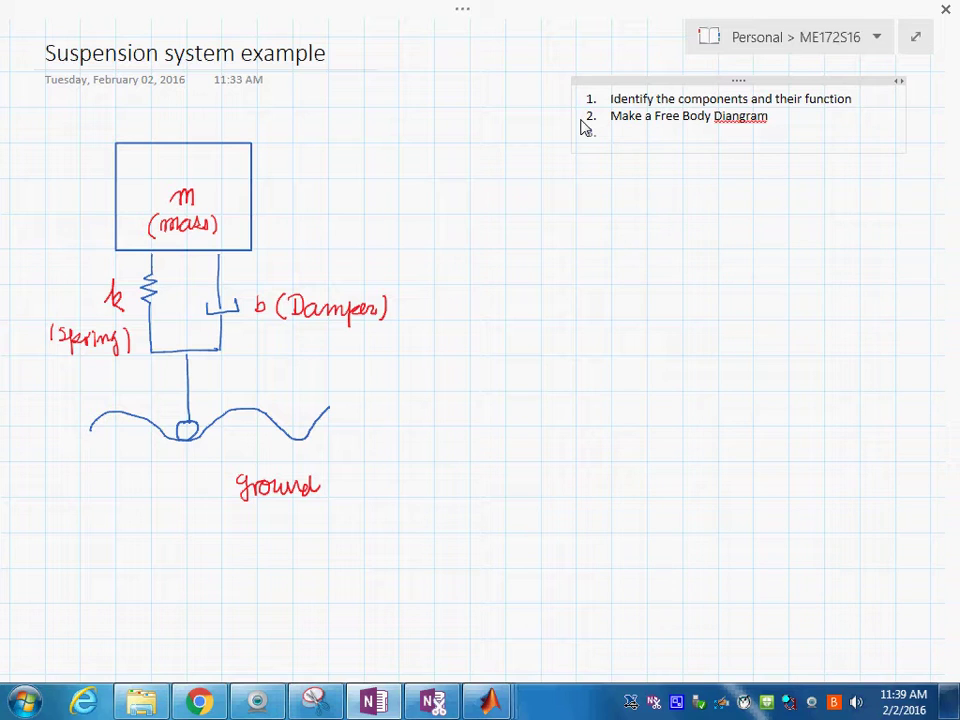
text(raw all forces applied to the)
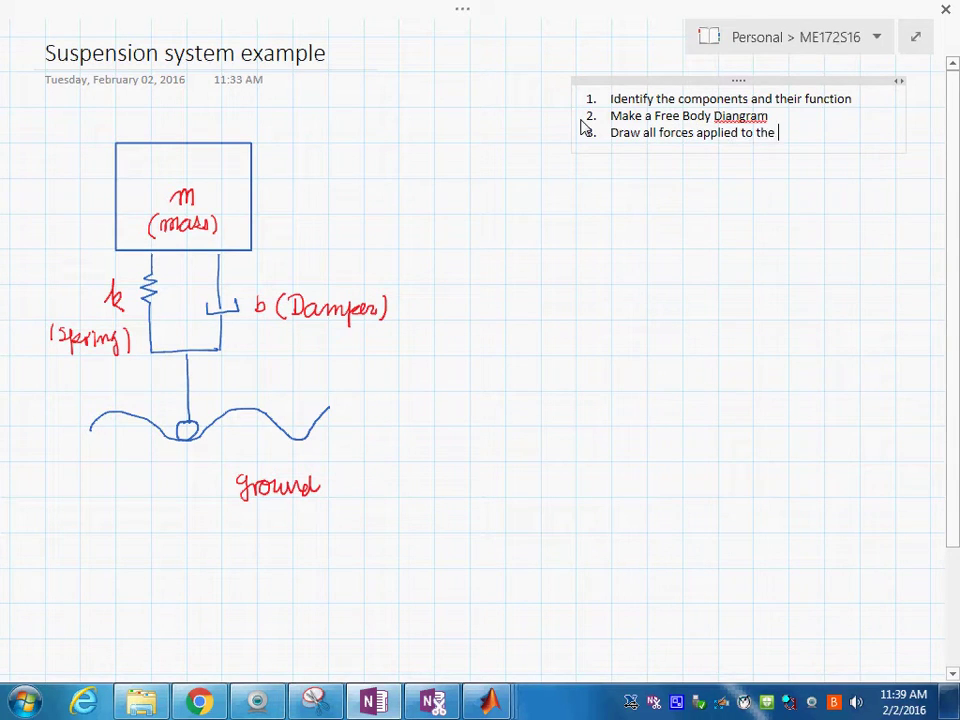
text(mass)
key(Return)
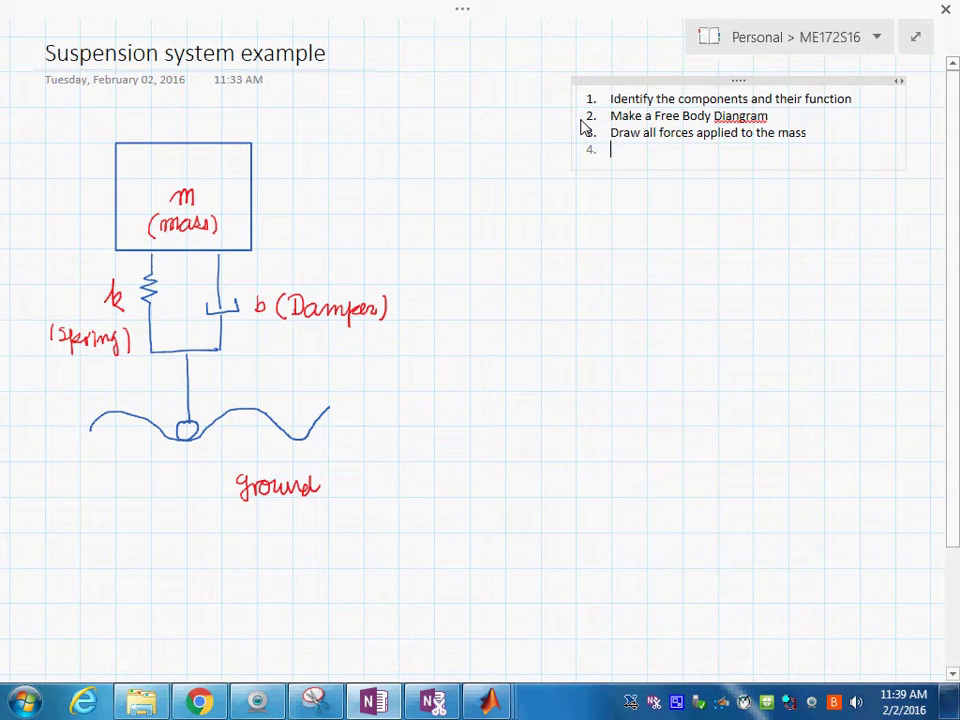
Draw a red rectangle right of the sketch and write m inside it.
drag(121, 215, 140, 250)
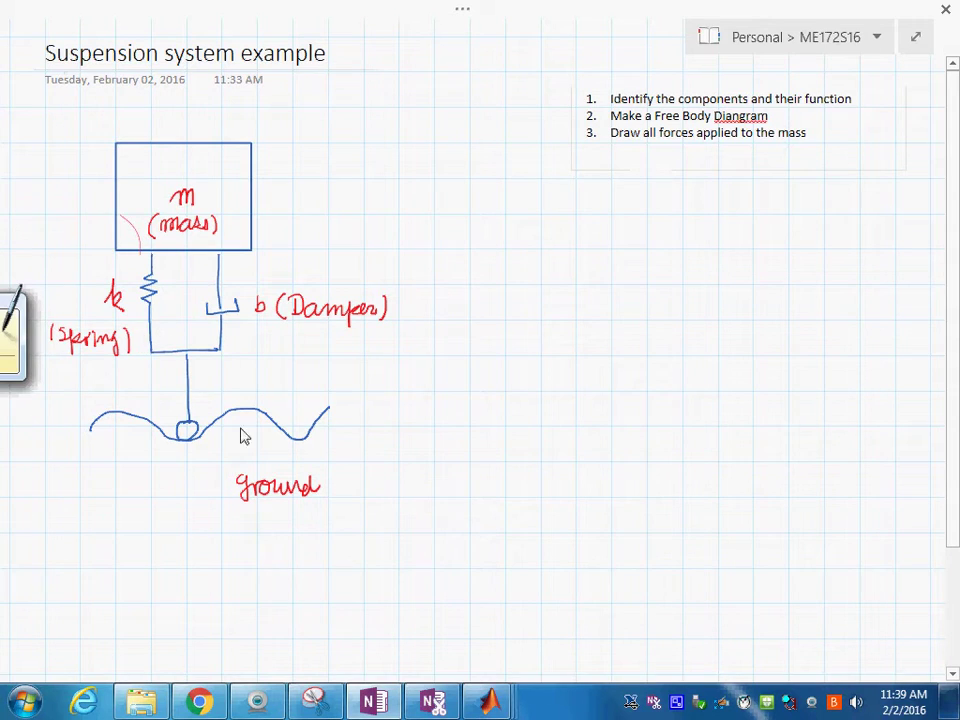
click(426, 420)
click(466, 430)
drag(505, 360, 505, 427)
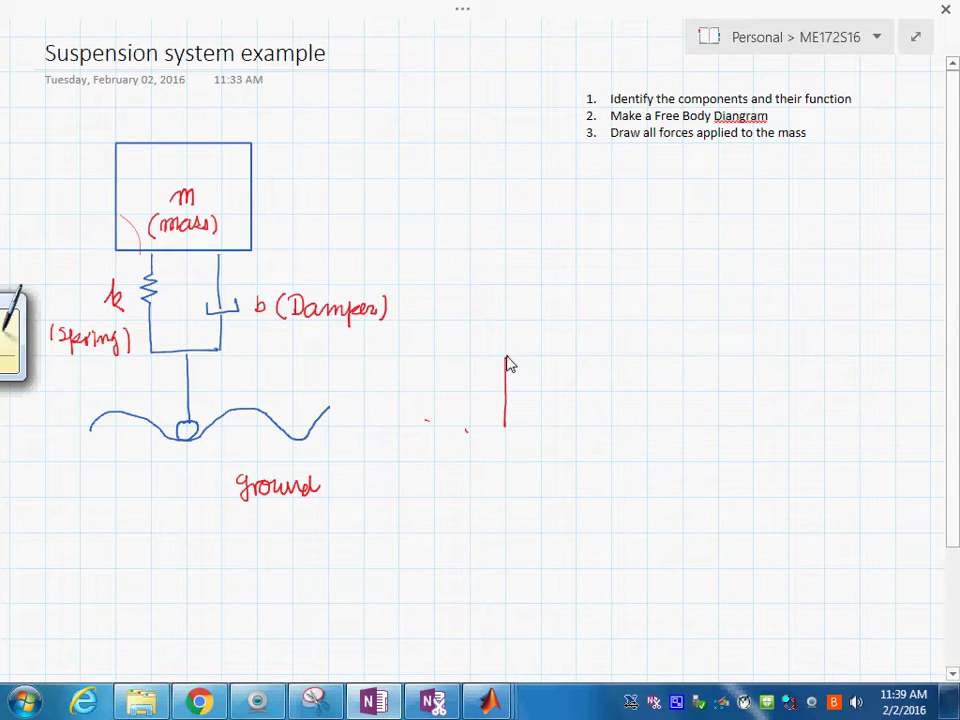
mouse_move(506, 356)
mouse_down()
mouse_move(610, 354)
mouse_move(609, 432)
mouse_up()
drag(506, 428, 607, 426)
mouse_move(549, 399)
mouse_down()
mouse_move(552, 388)
mouse_move(568, 401)
mouse_move(573, 390)
mouse_up()
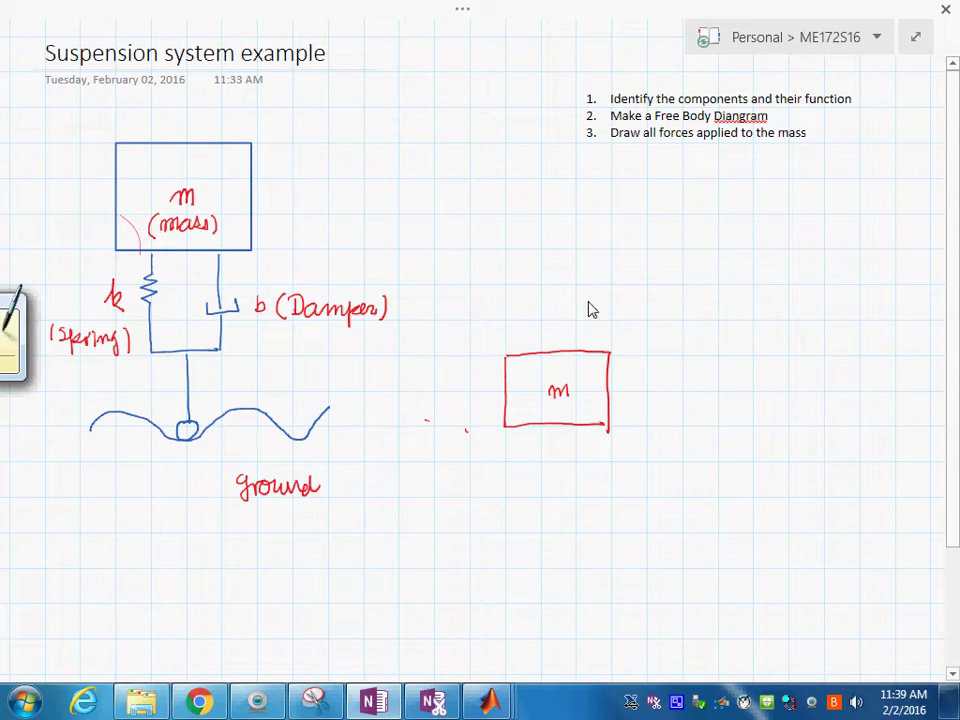
With a blue pen, draw an upward arrow marked + and an x label beside the box.
click(460, 12)
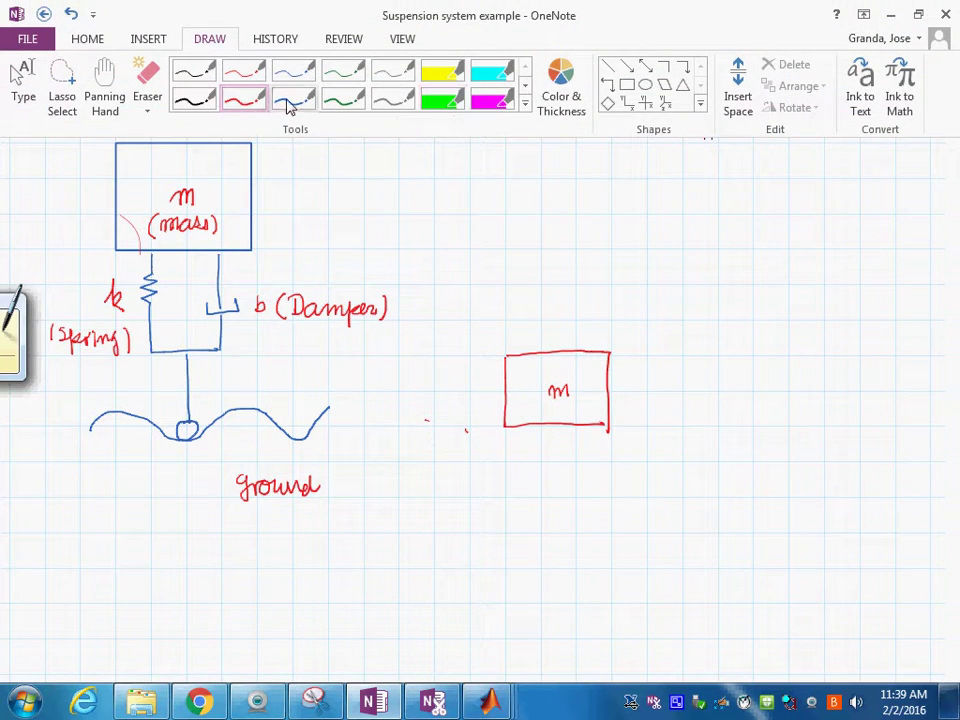
click(435, 210)
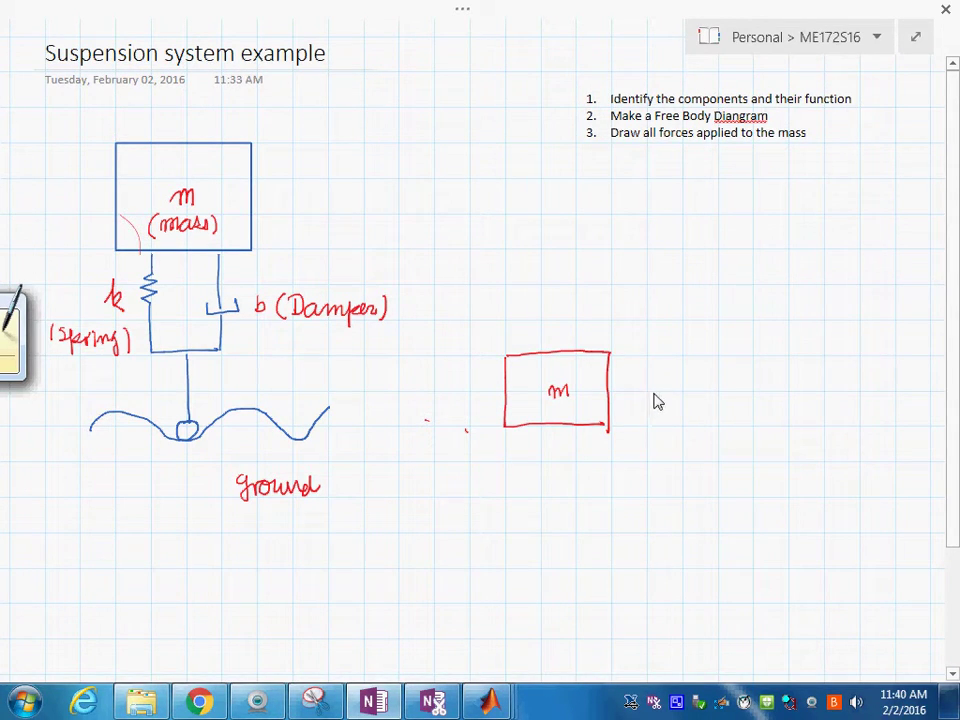
mouse_move(650, 390)
mouse_down()
mouse_move(670, 389)
mouse_move(670, 366)
mouse_up()
mouse_move(685, 375)
mouse_down()
mouse_move(674, 416)
mouse_move(694, 425)
mouse_up()
click(676, 397)
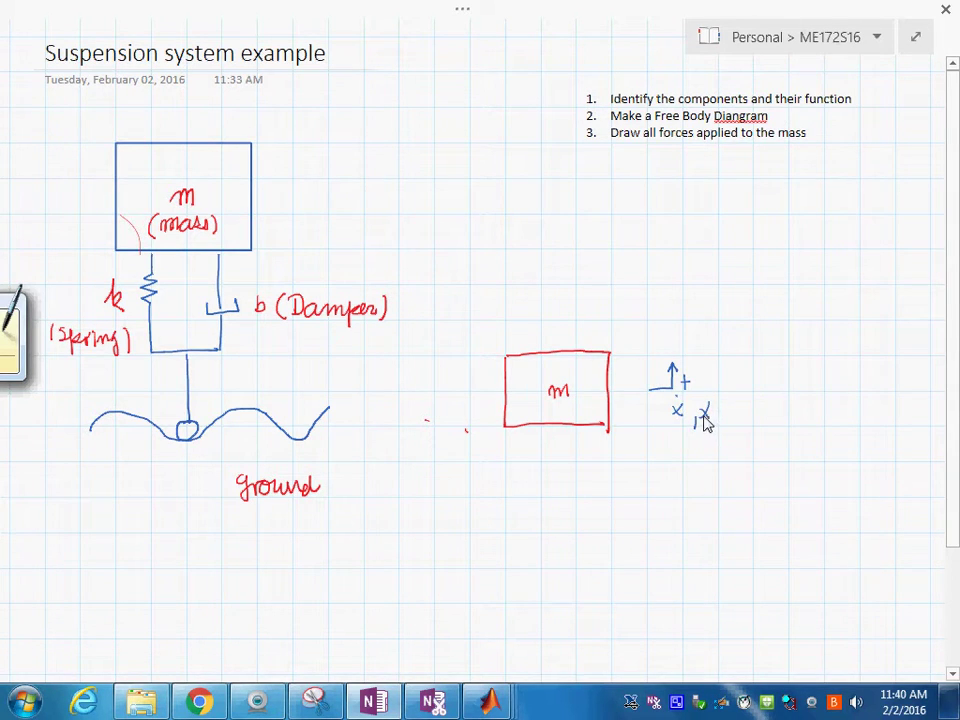